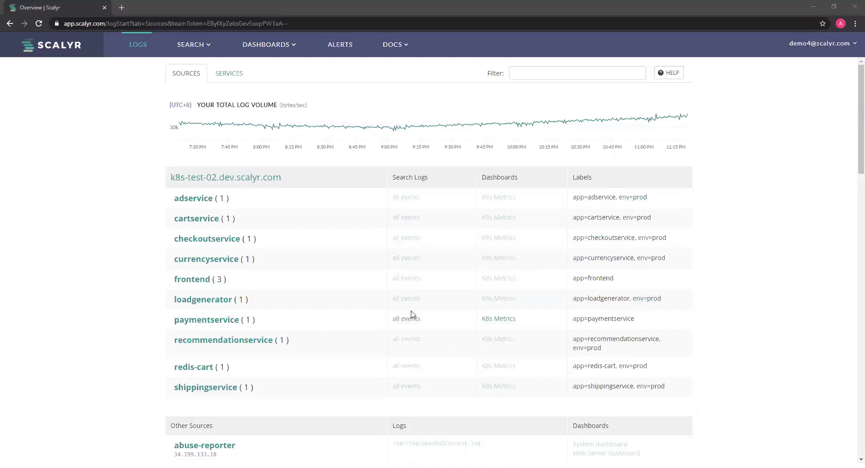
# Open the K8s Metrics dashboard and review the available cluster and deployment choices
pyautogui.click(285, 50)
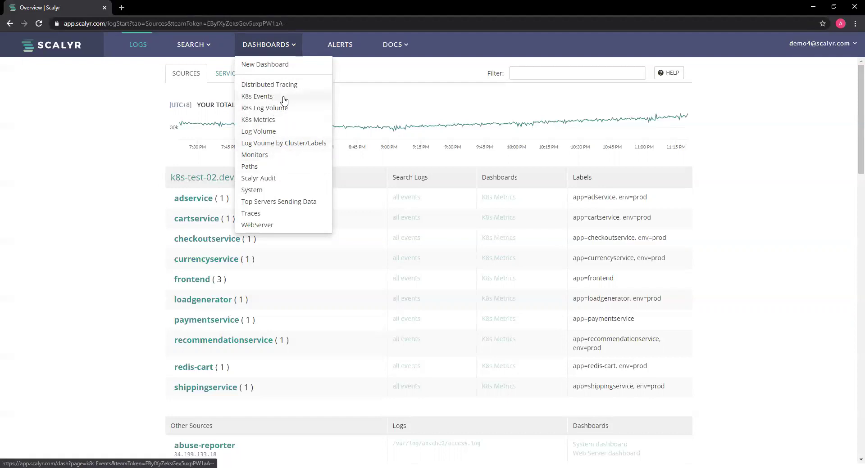
pyautogui.click(288, 120)
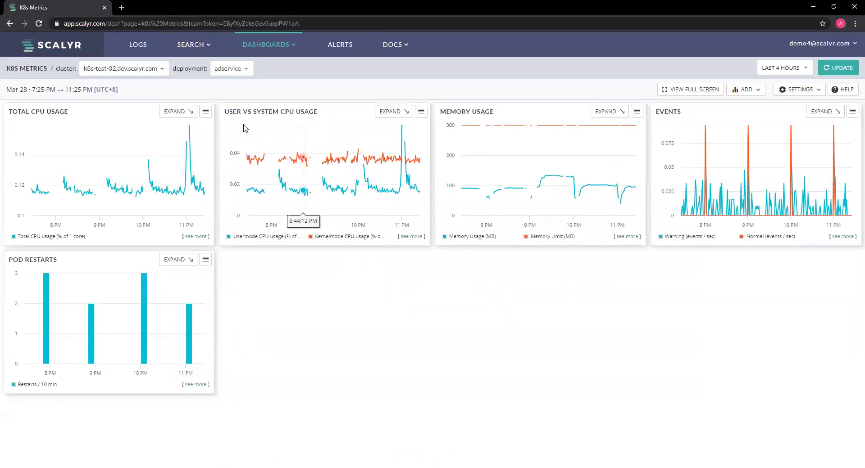
pyautogui.click(158, 68)
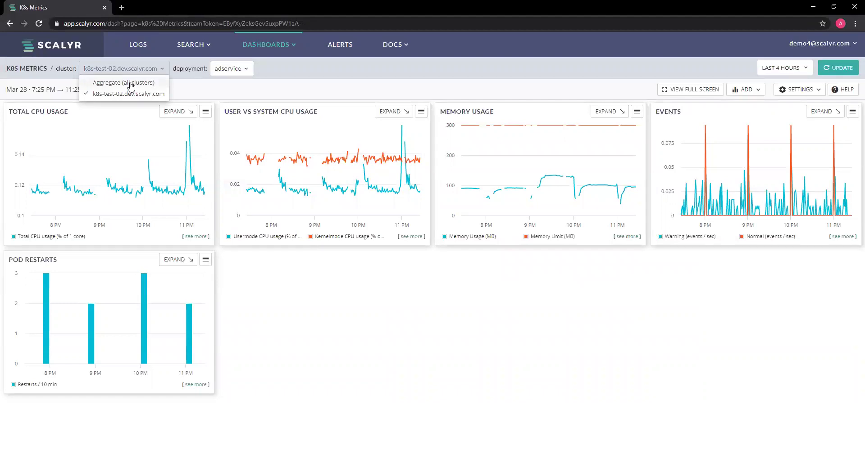
pyautogui.click(248, 68)
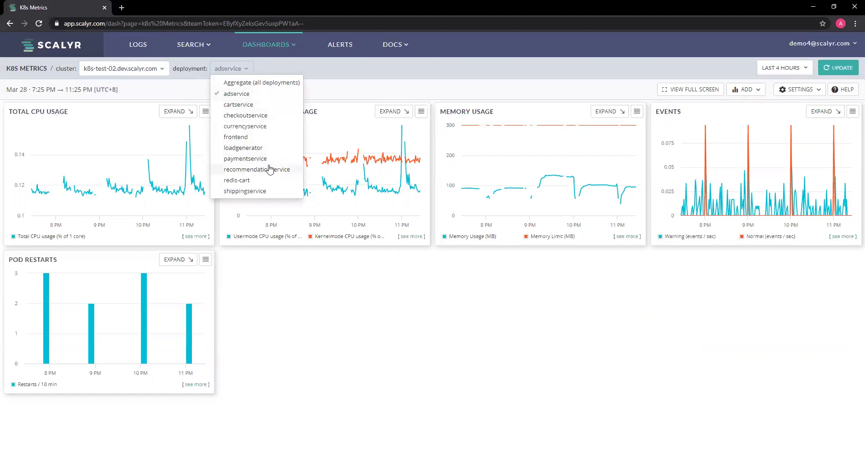
pyautogui.click(327, 71)
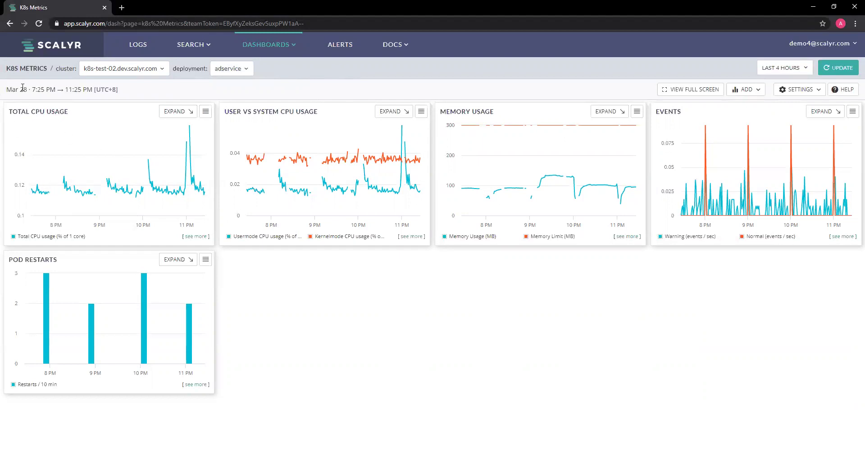
# Try the last 2 hours as the dashboard's time range and set it to the last 12 hours instead
pyautogui.click(777, 70)
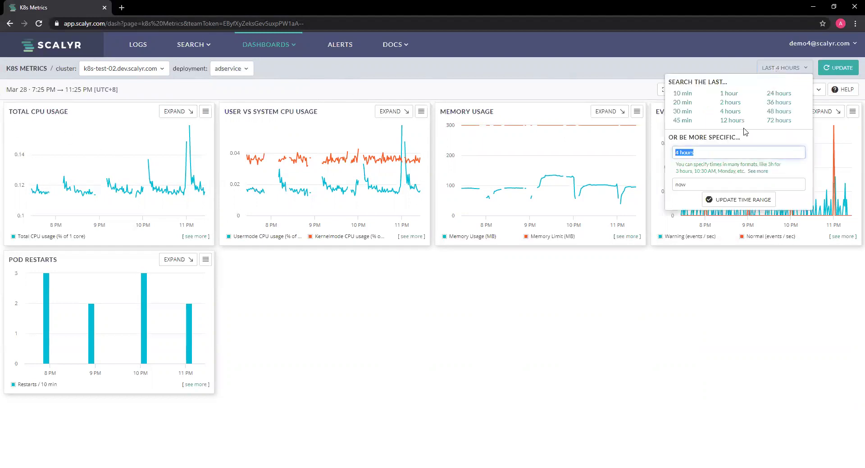
pyautogui.click(730, 102)
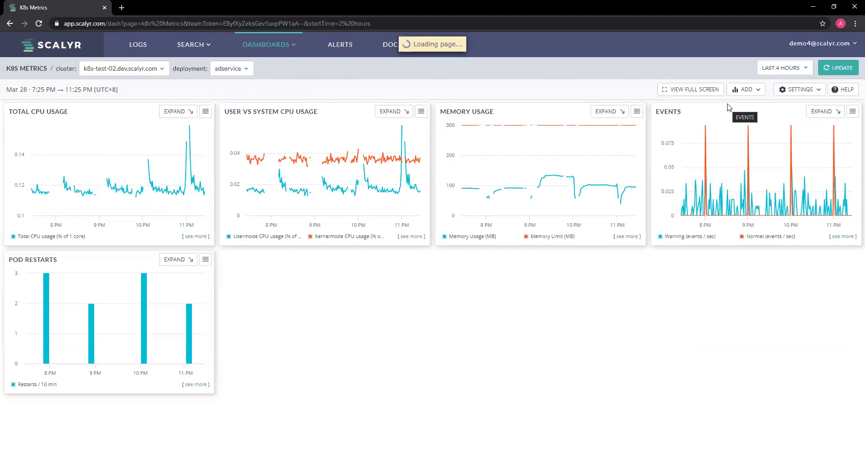
pyautogui.click(780, 68)
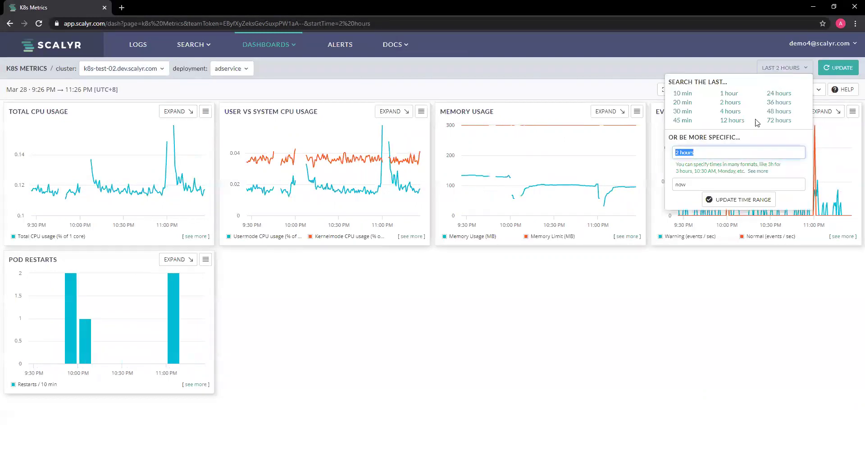
pyautogui.click(732, 120)
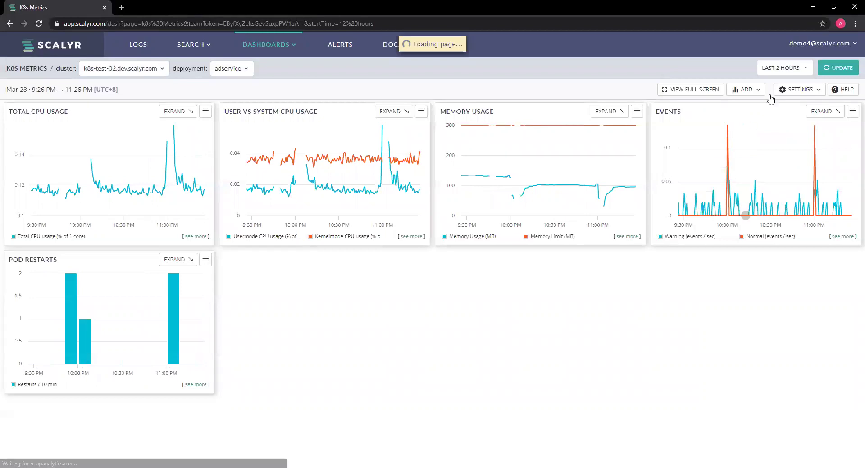
pyautogui.click(786, 72)
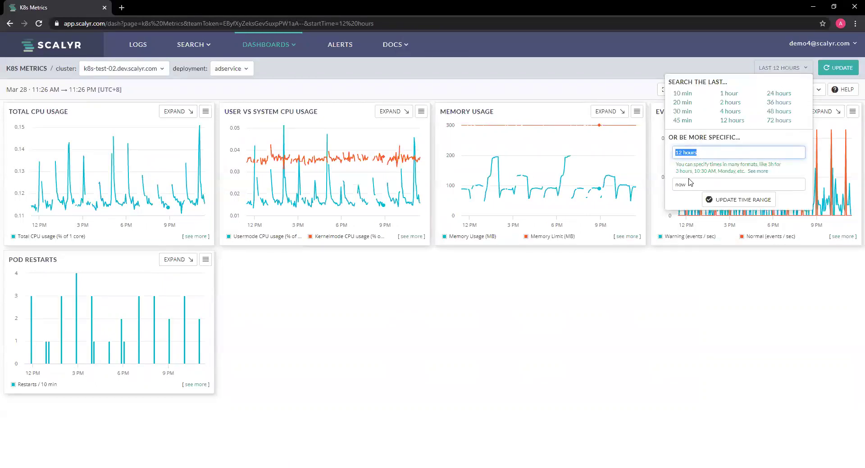
pyautogui.click(560, 314)
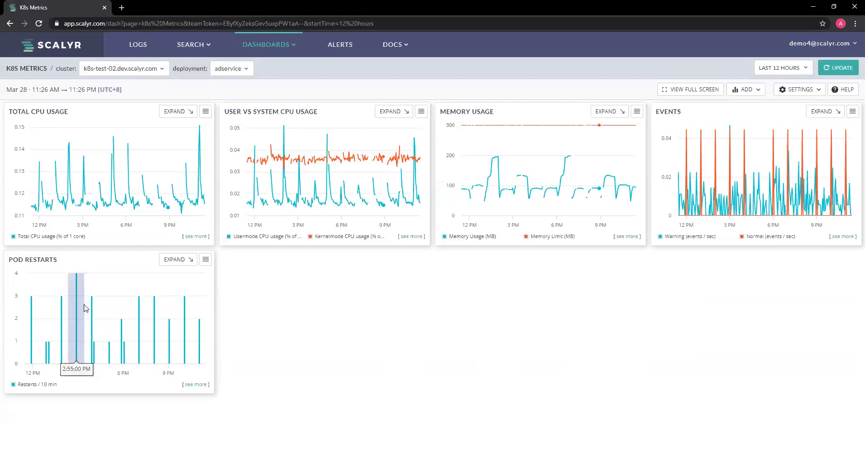
# Zoom in on the highest Pod Restarts spike around 3 PM and expand that graph into the search view
pyautogui.moveTo(68, 305); pyautogui.dragTo(84, 305)
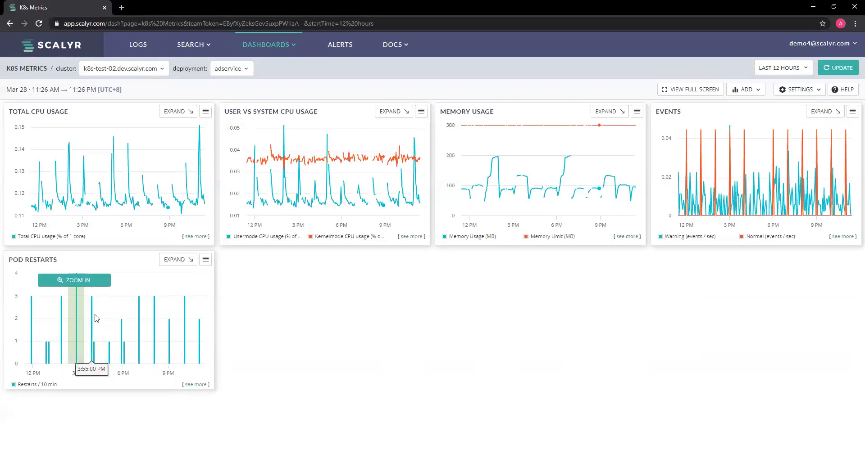
pyautogui.click(73, 284)
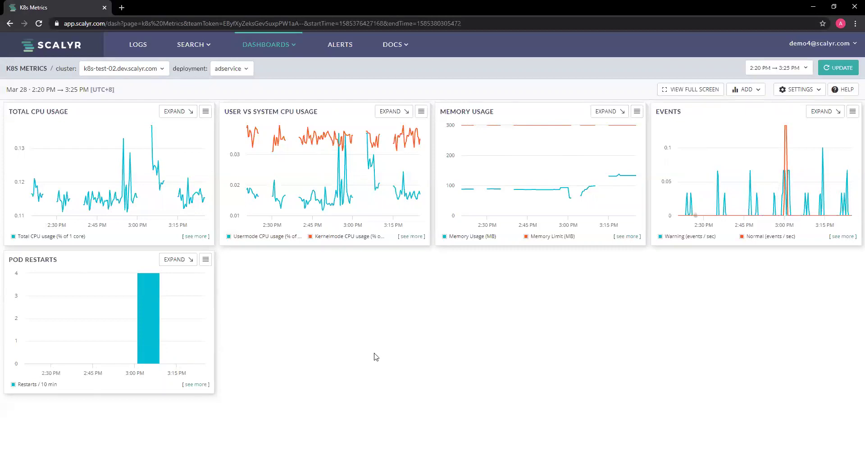
pyautogui.click(182, 265)
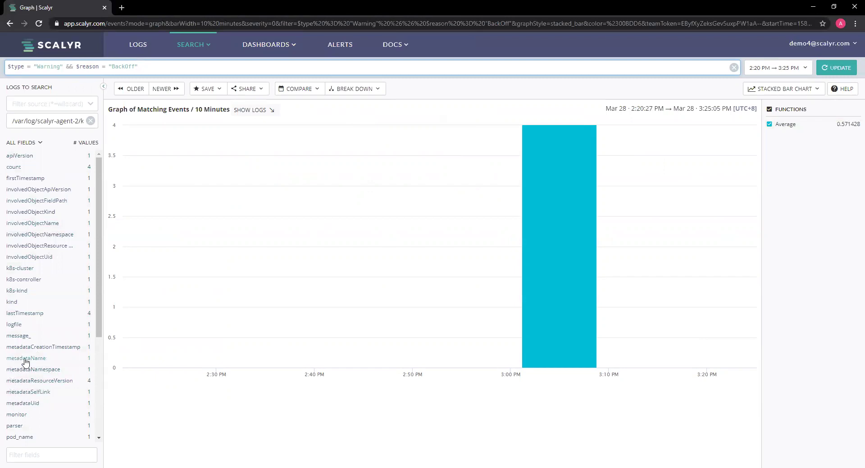
# Filter the field list for "reason" and examine the values of that field
pyautogui.scroll(-3, 40, 367)
pyautogui.click(75, 454)
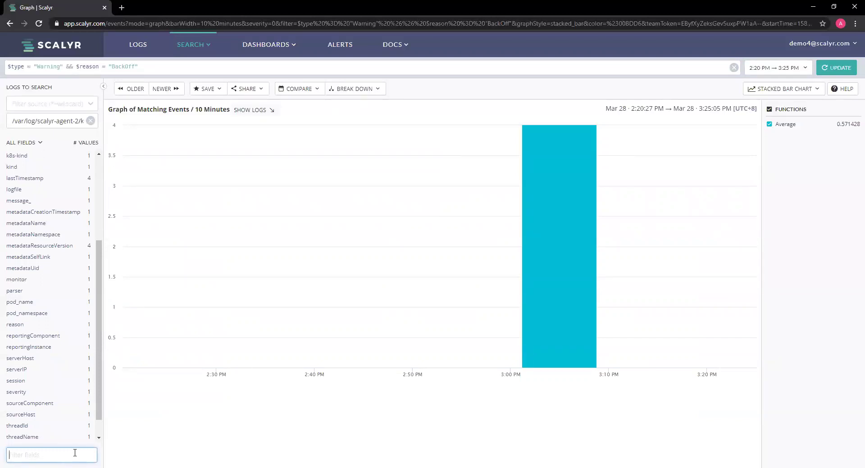
pyautogui.write('reason')
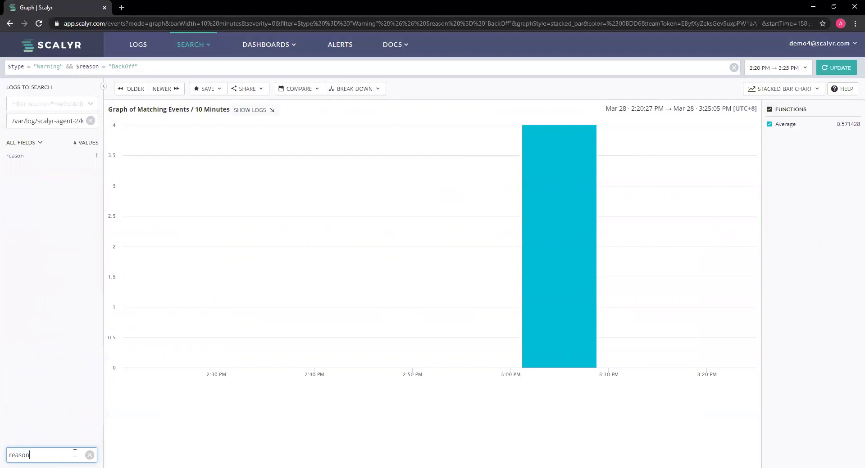
pyautogui.click(66, 158)
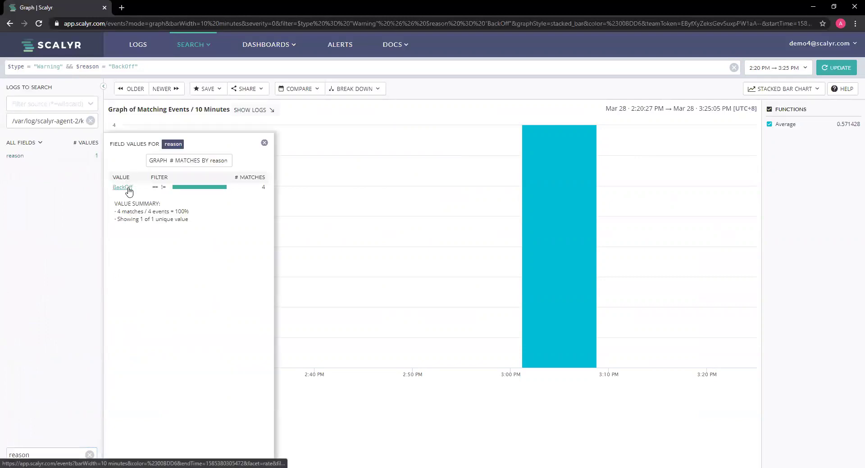
pyautogui.click(264, 142)
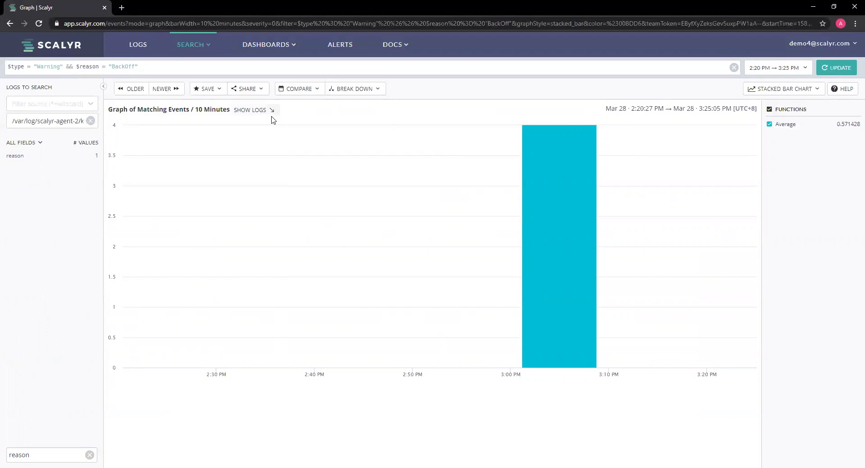
# Show the log events behind the restarts graph and review the query and the save and share options
pyautogui.click(255, 112)
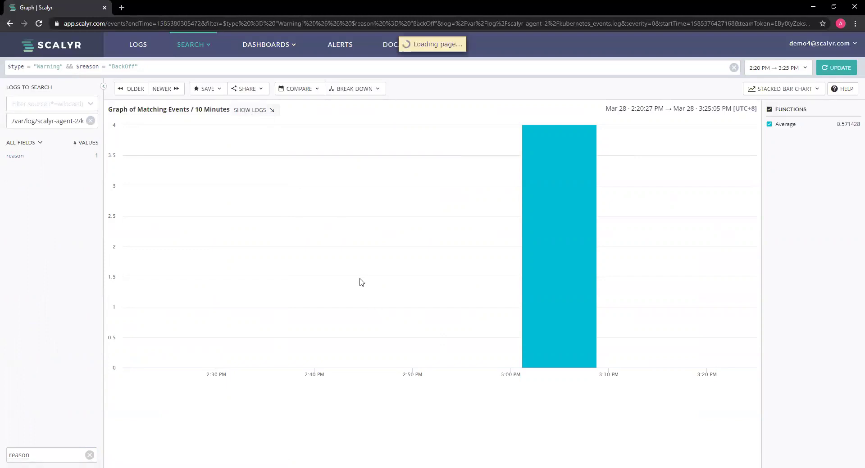
pyautogui.moveTo(153, 68); pyautogui.dragTo(1, 67)
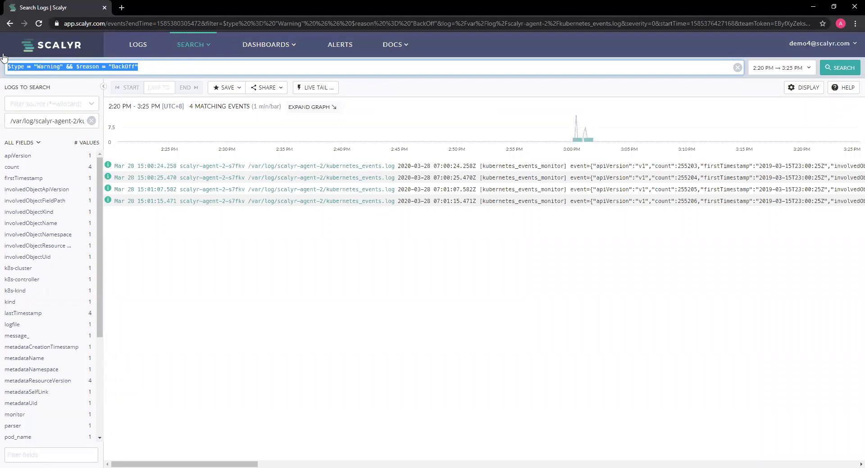
pyautogui.click(227, 87)
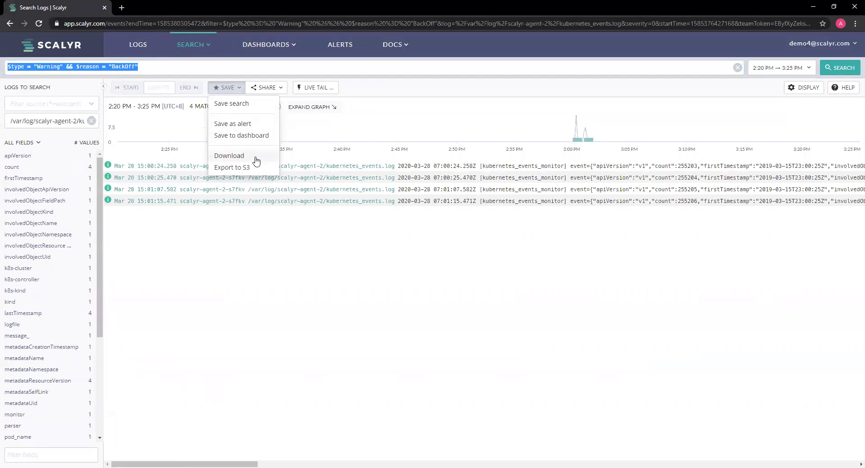
pyautogui.click(267, 87)
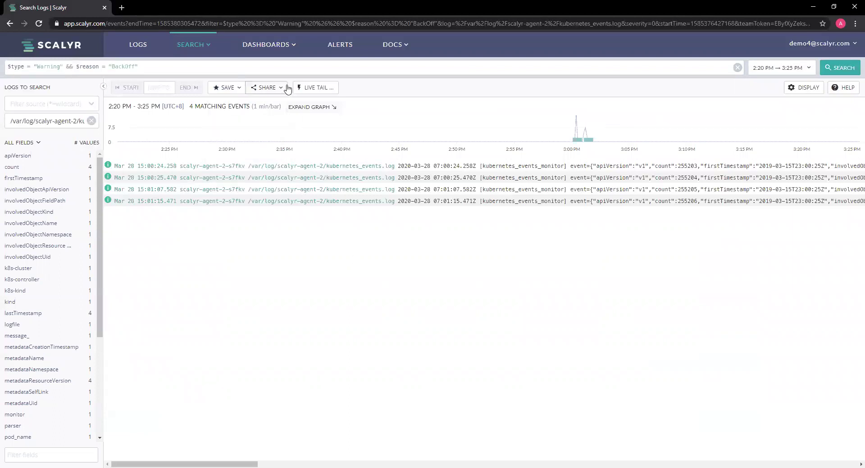
pyautogui.click(353, 247)
# Inspect the fields of the last matching log event, at 15:01:15.471, and examine its raw message
pyautogui.click(681, 200)
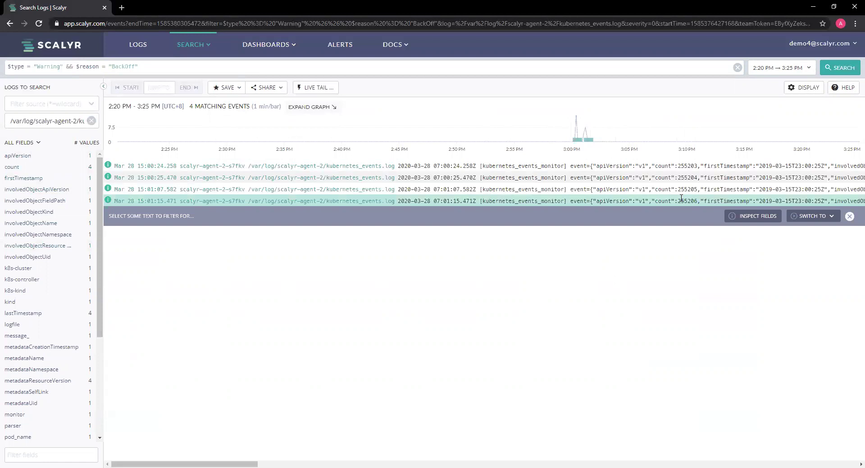
pyautogui.click(743, 219)
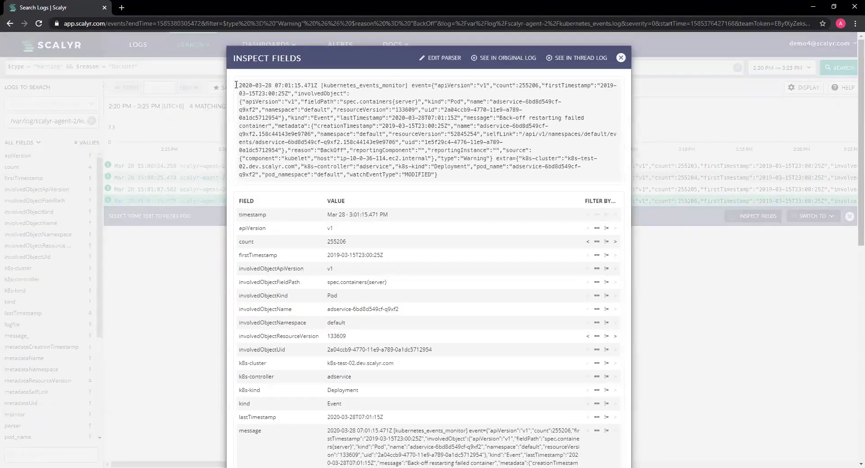
pyautogui.moveTo(236, 85); pyautogui.dragTo(461, 177)
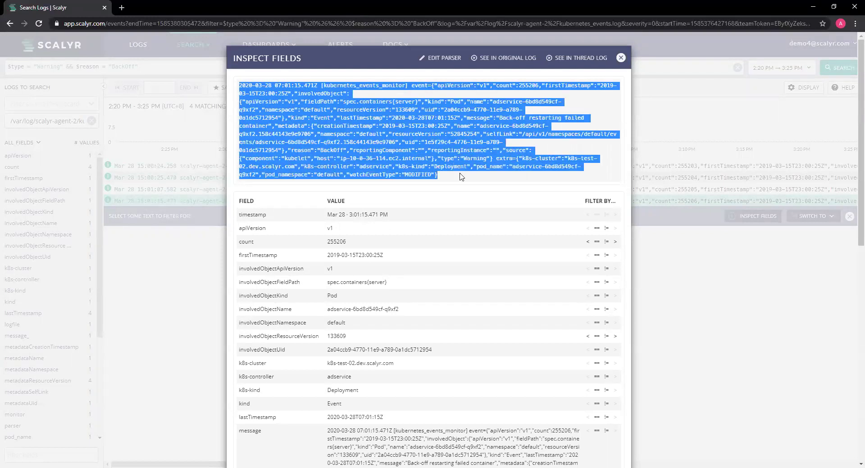
pyautogui.click(467, 178)
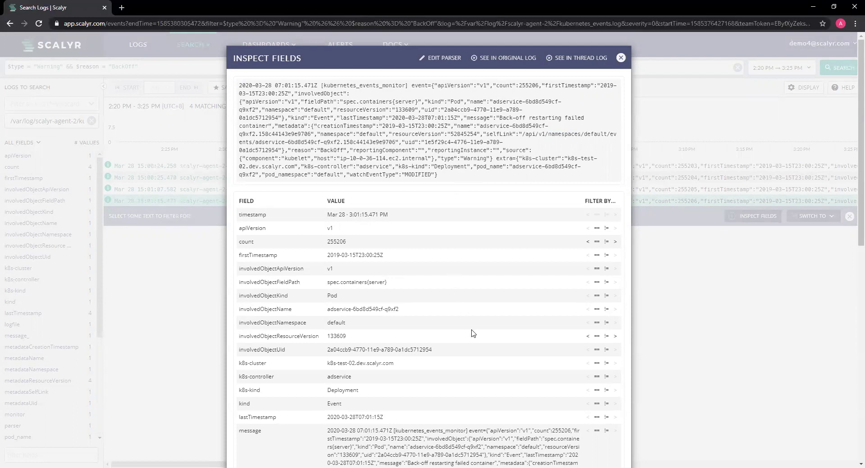
# Examine the event's parsed fields, including the reason and server fields, and close the field inspection
pyautogui.scroll(-2, 534, 268)
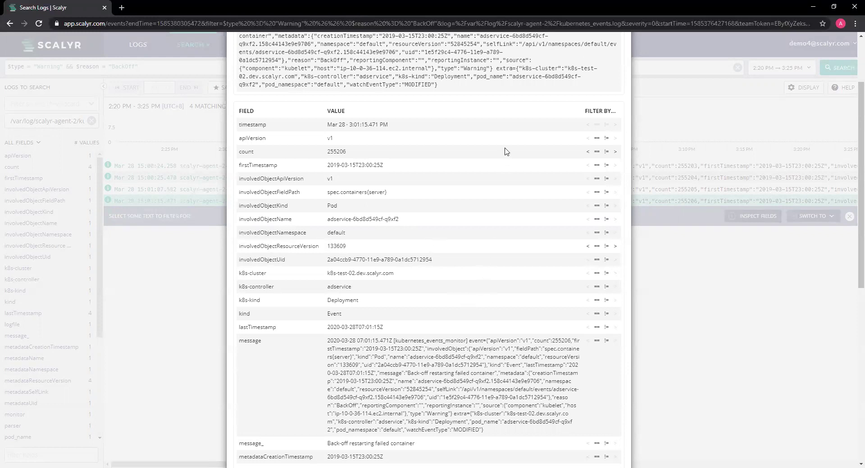
pyautogui.scroll(2, 512, 214)
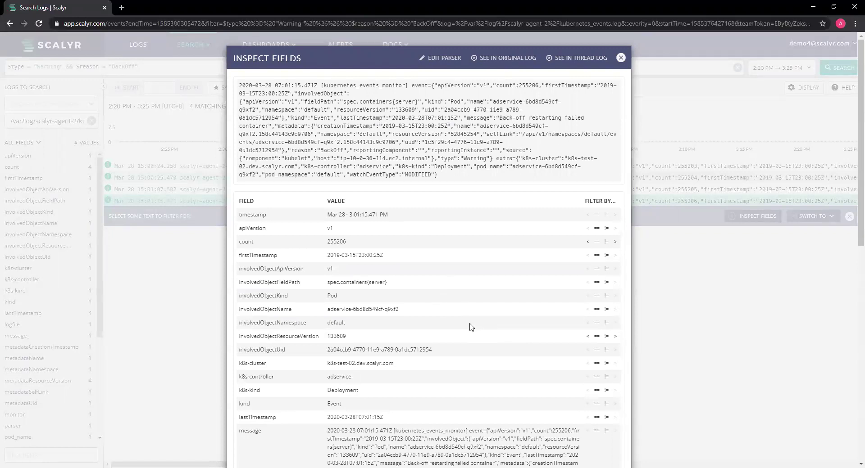
pyautogui.scroll(-1, 470, 327)
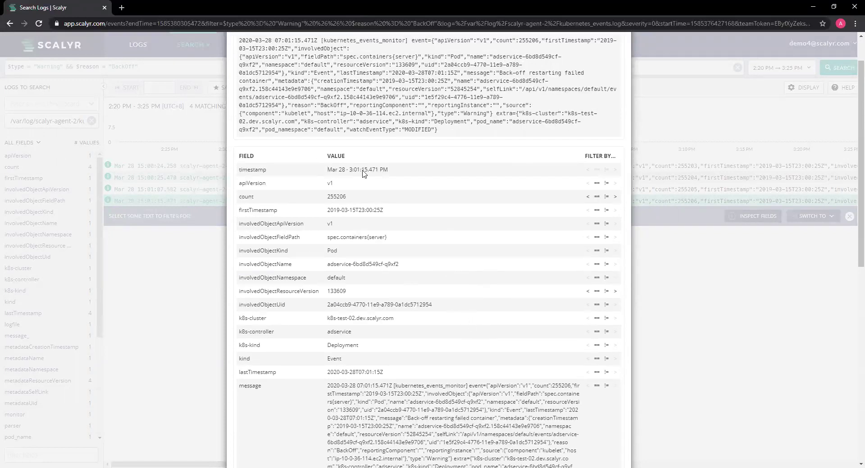
pyautogui.scroll(-7, 408, 306)
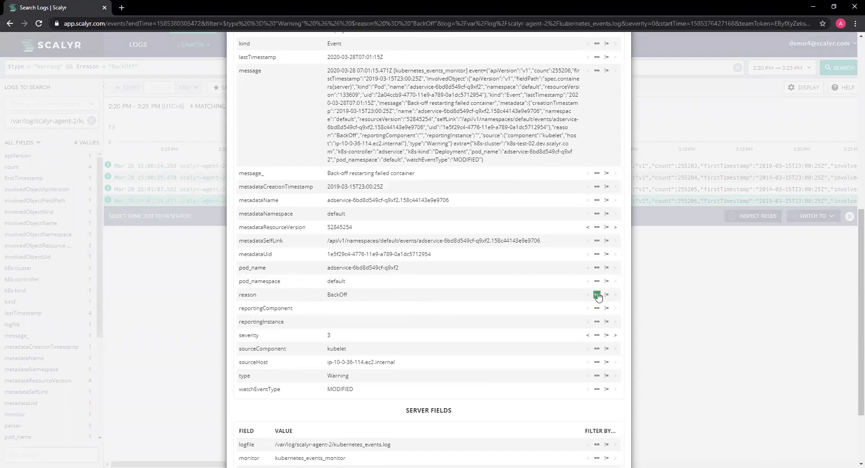
pyautogui.scroll(-1, 524, 343)
pyautogui.scroll(-2, 523, 342)
pyautogui.scroll(8, 521, 341)
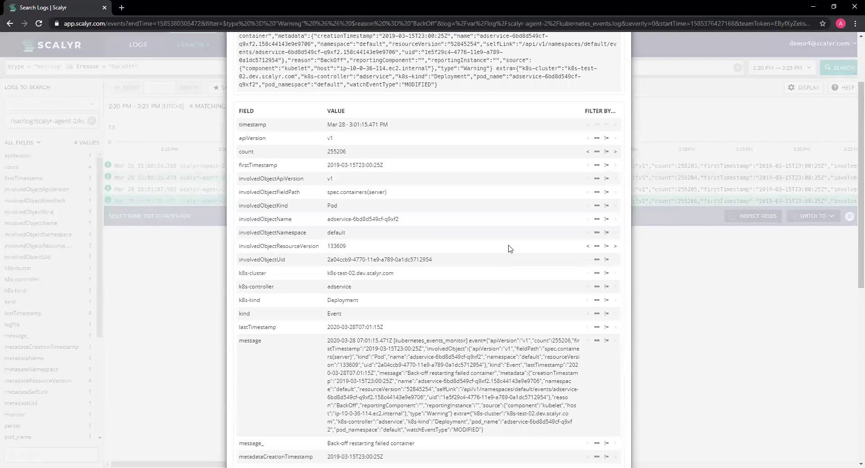
pyautogui.scroll(4, 509, 248)
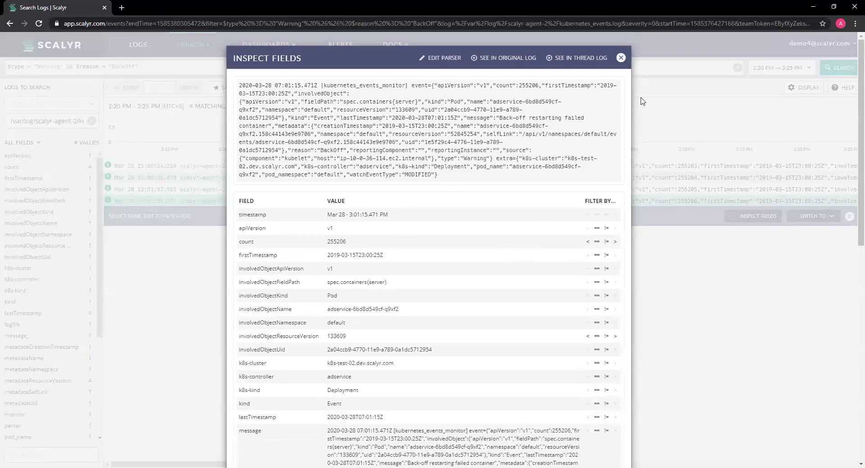
pyautogui.click(622, 59)
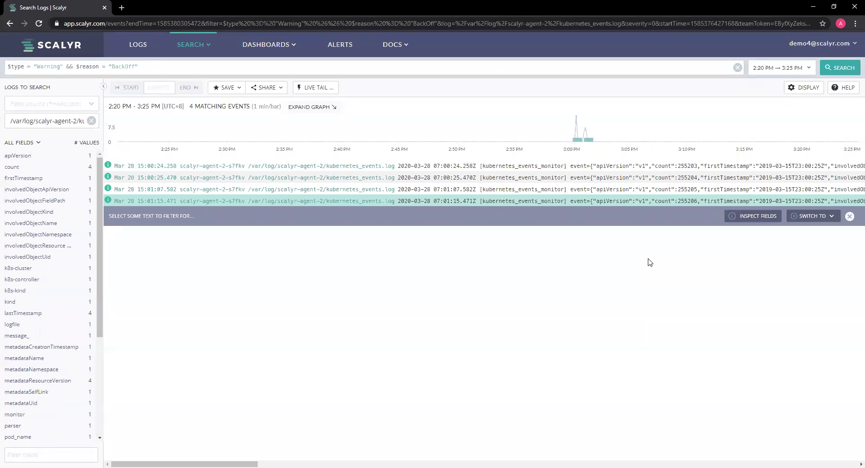
# Switch from the selected 15:01:15.471 event to the log of its pod
pyautogui.moveTo(589, 139)
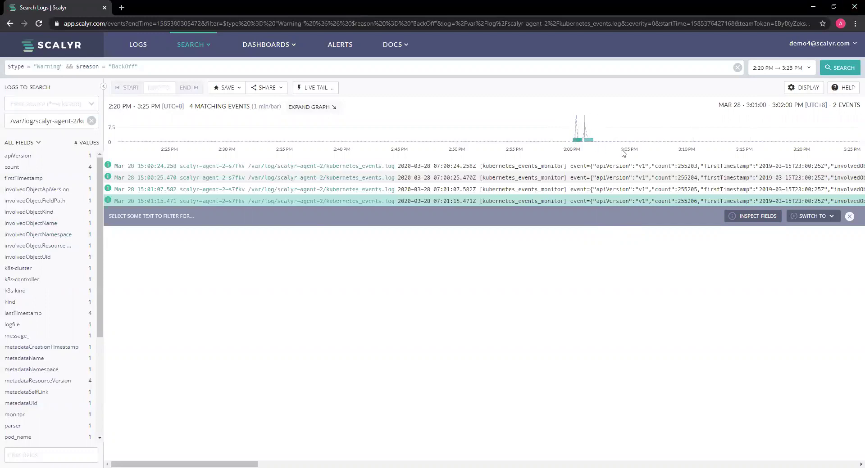
pyautogui.click(808, 216)
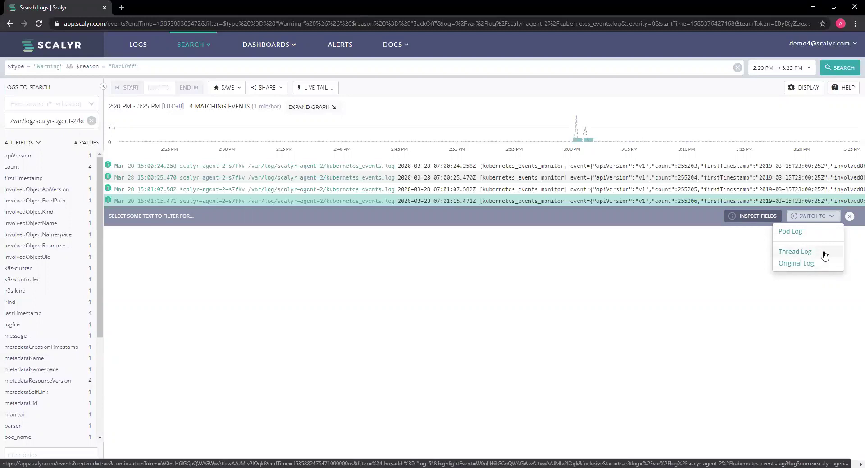
pyautogui.click(802, 233)
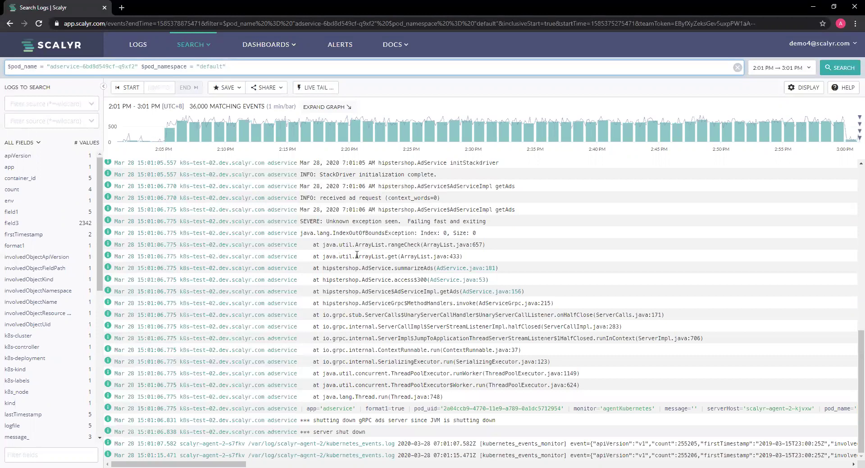
# Open the AdService.java:181 source link from the stack trace, examine the summarizeAds code, and return to the pod log
pyautogui.click(452, 269)
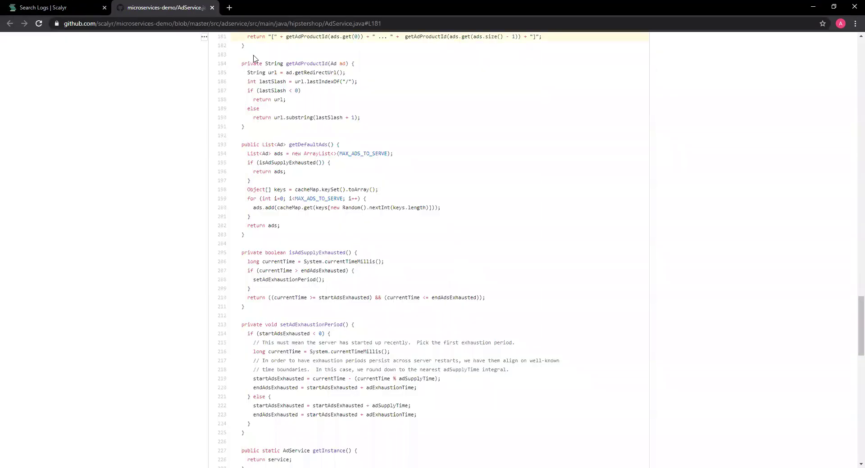
pyautogui.scroll(1, 242, 36)
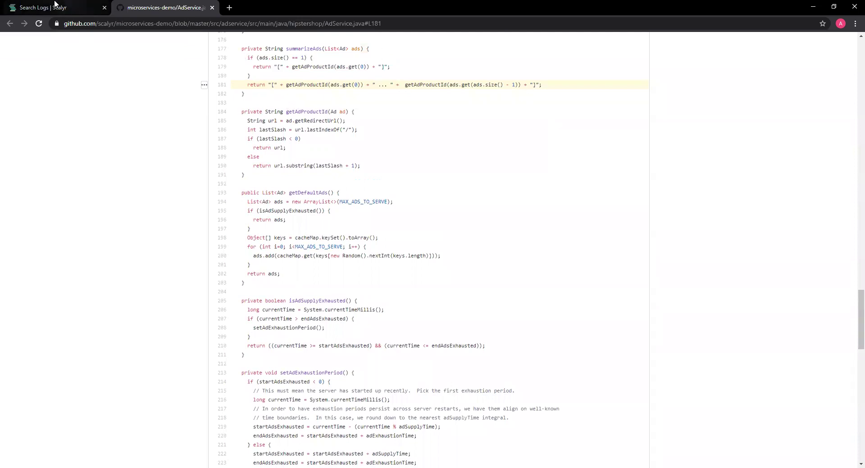
pyautogui.click(82, 8)
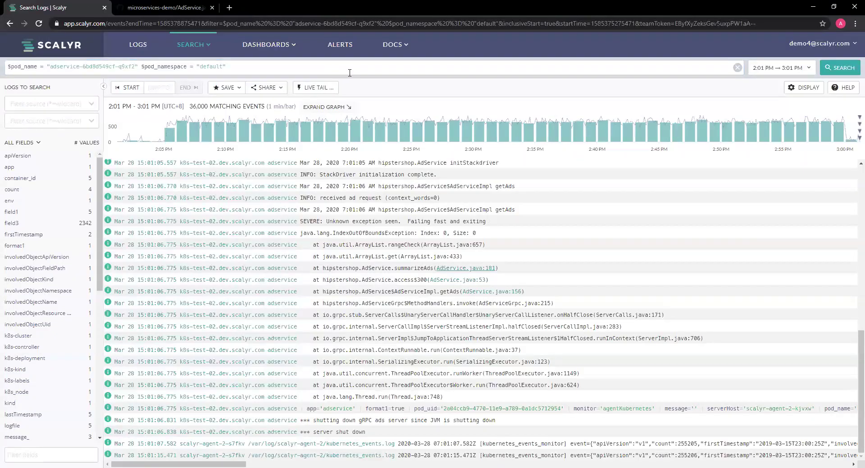